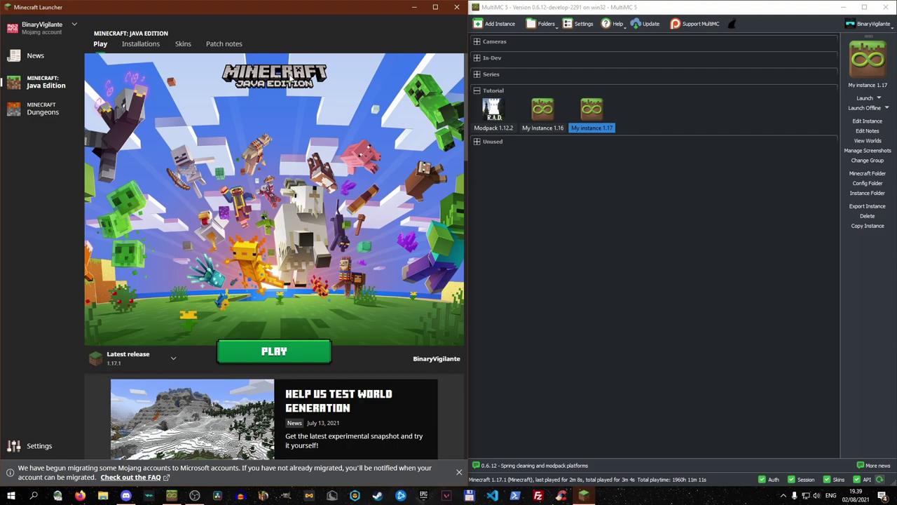
# Download the Windows .EXE Fabric installer from fabricmc.net/use
pyautogui.click(632, 215)
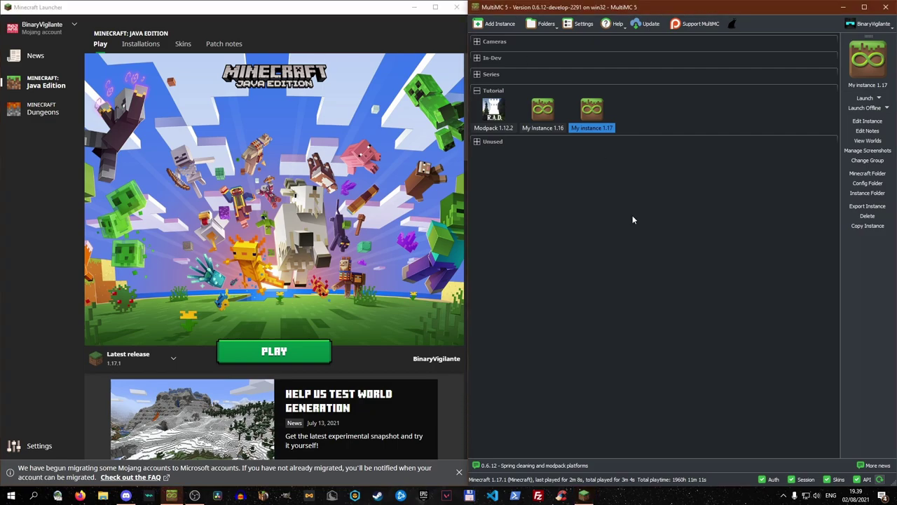
pyautogui.click(247, 17)
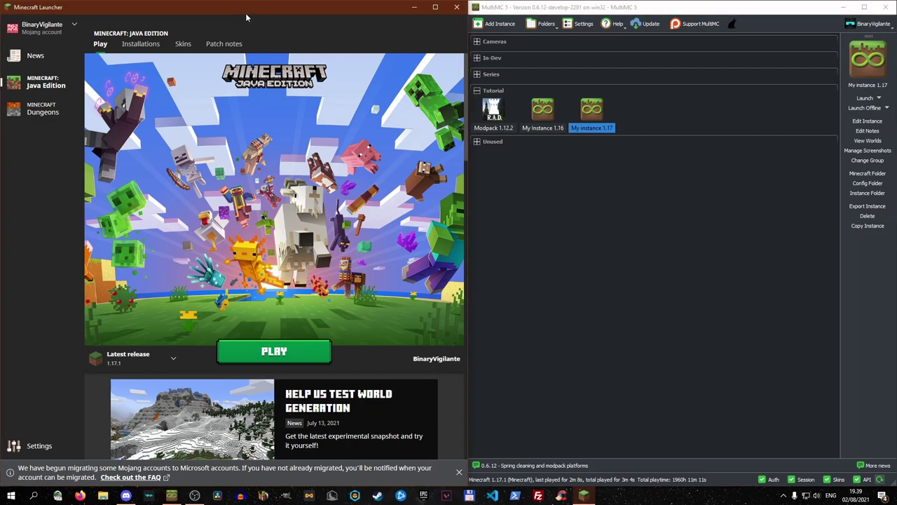
pyautogui.click(570, 240)
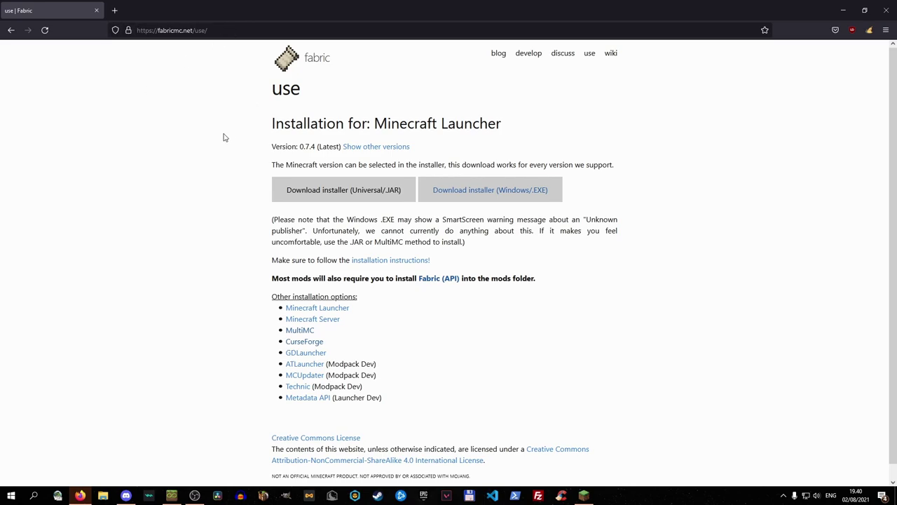
pyautogui.click(484, 196)
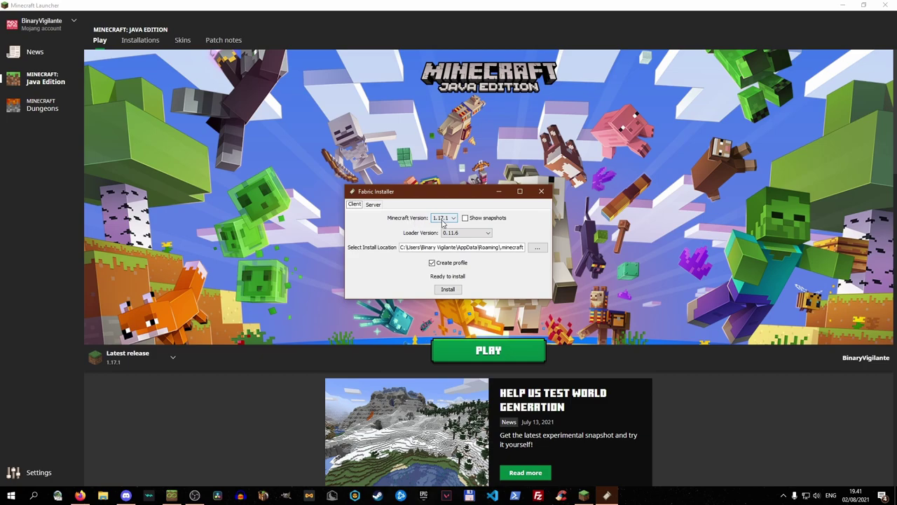
# Install Fabric Loader 0.11.6 for Minecraft 1.17.1, dismiss the success message, and close the installer
pyautogui.click(463, 233)
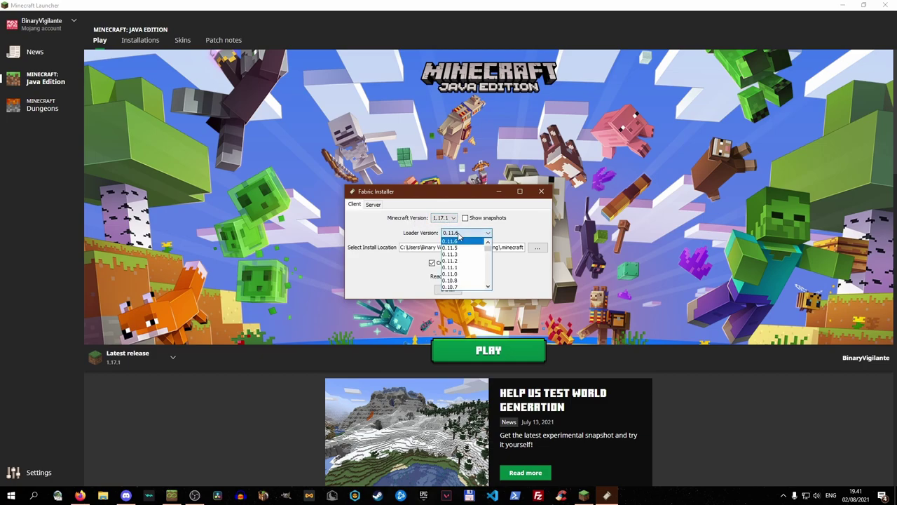
pyautogui.click(456, 242)
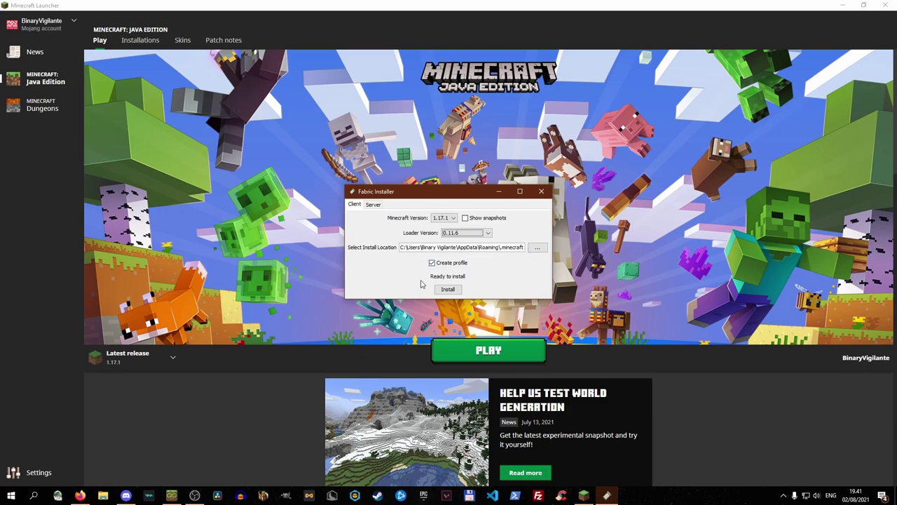
pyautogui.click(449, 290)
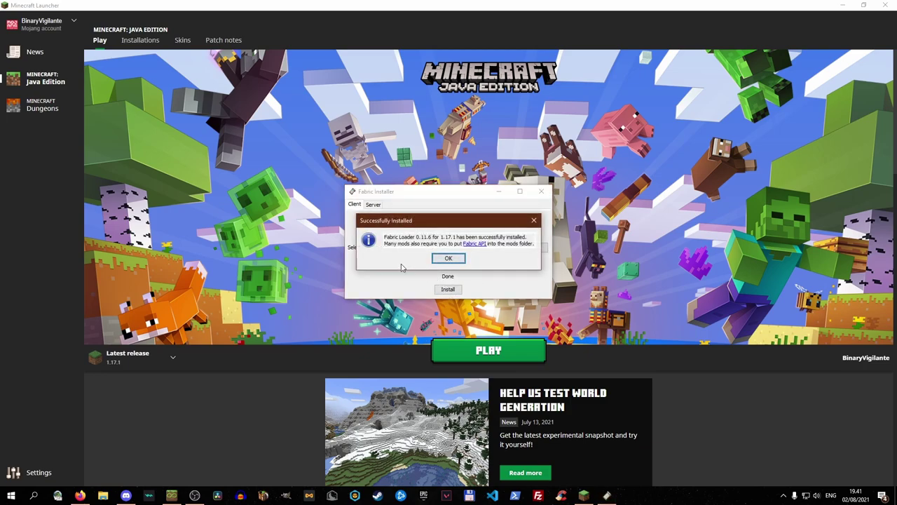
pyautogui.click(449, 258)
pyautogui.click(541, 192)
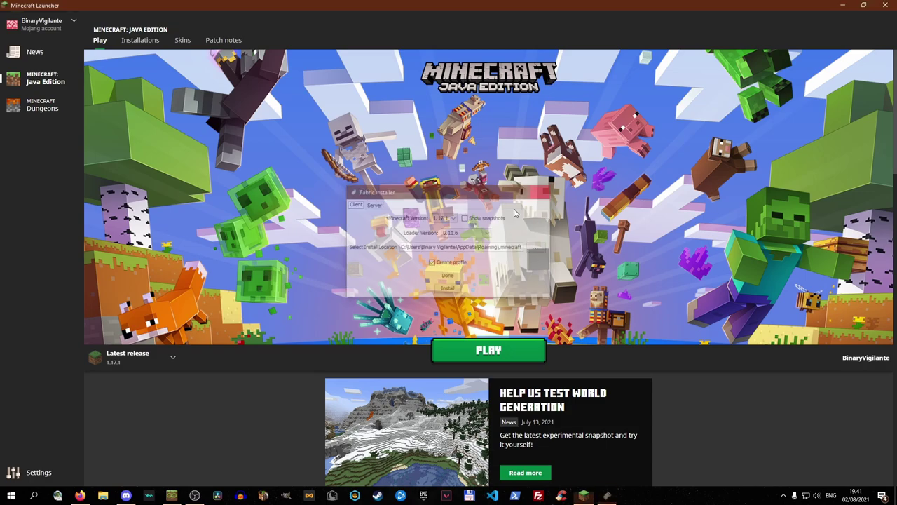
# Choose the fabric-loader-1.17.1 installation from the dropdown beside PLAY
pyautogui.click(162, 363)
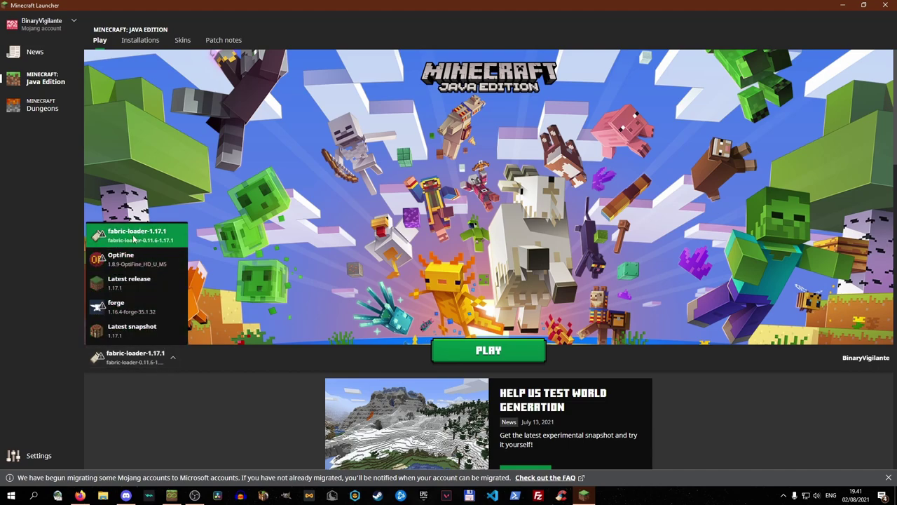
pyautogui.click(165, 234)
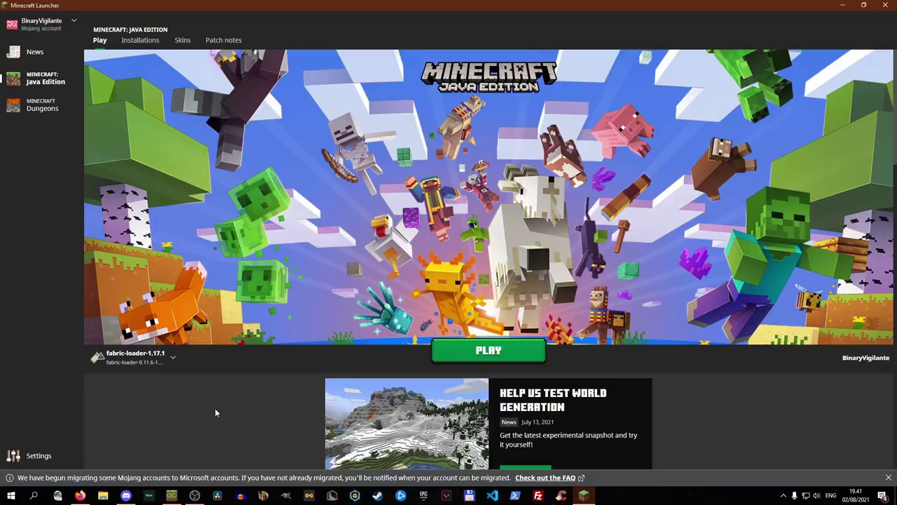
# Download the [1.17.1] Fabric API 0.37.1 jar from the CurseForge Files page
pyautogui.hotkey('alt', 'Tab')
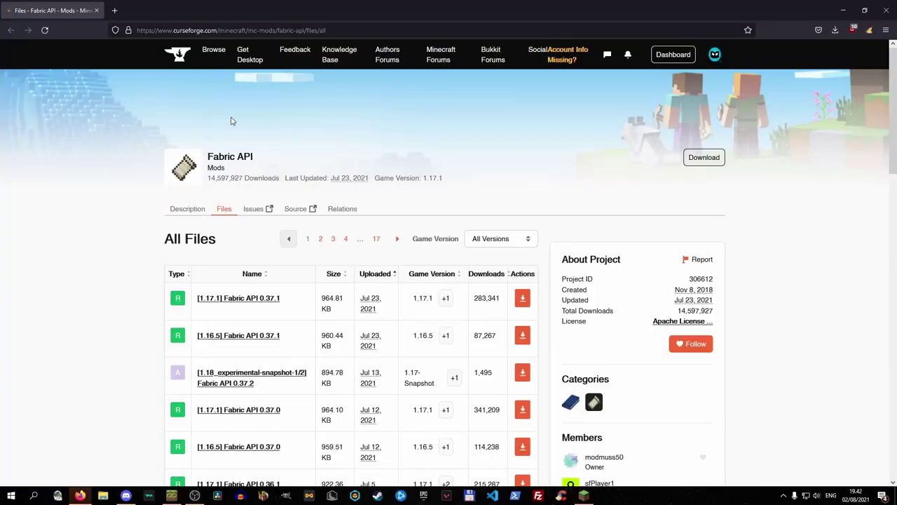
pyautogui.moveTo(208, 157); pyautogui.dragTo(257, 157)
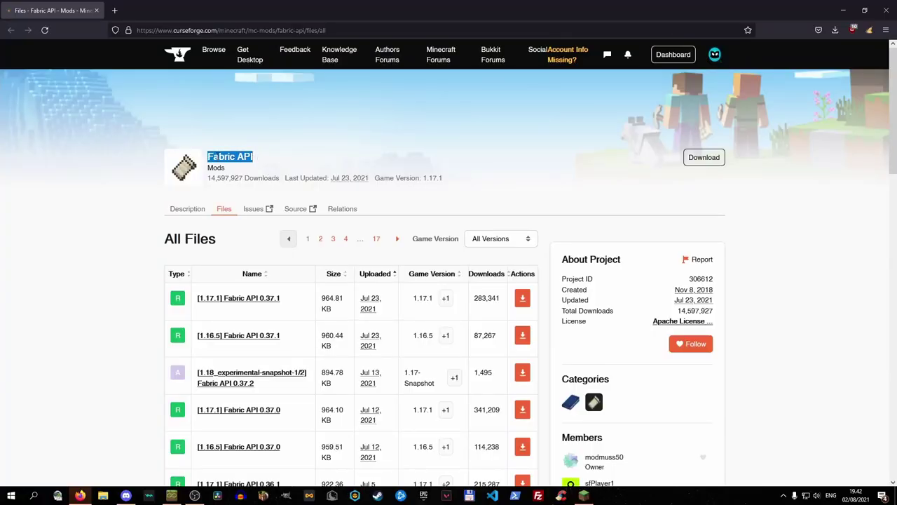
pyautogui.click(296, 158)
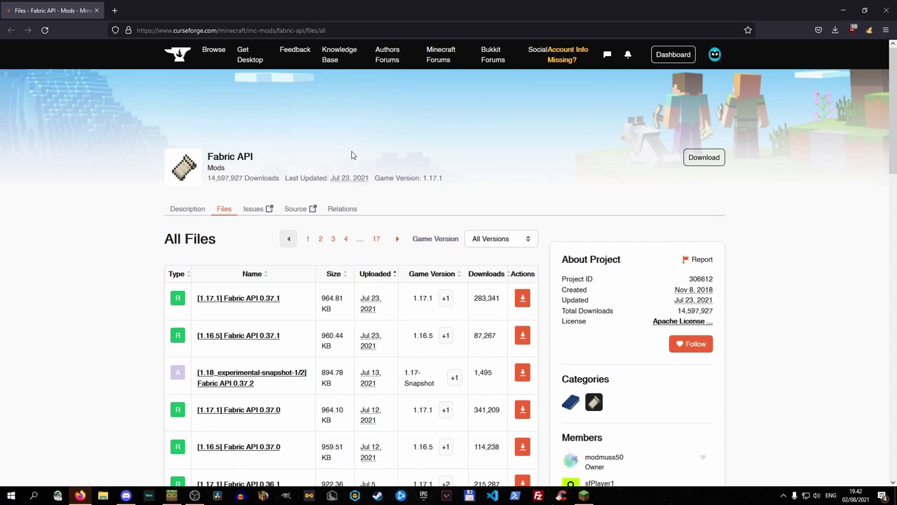
pyautogui.click(524, 300)
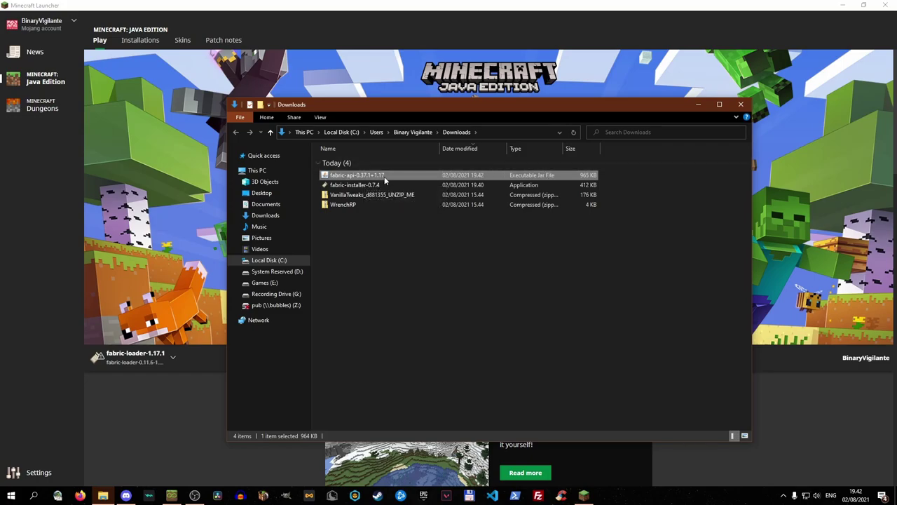
# Open .minecraft\mods via %appdata% and drag fabric-api-0.37.1+1.17 into it from Downloads
pyautogui.press('super')
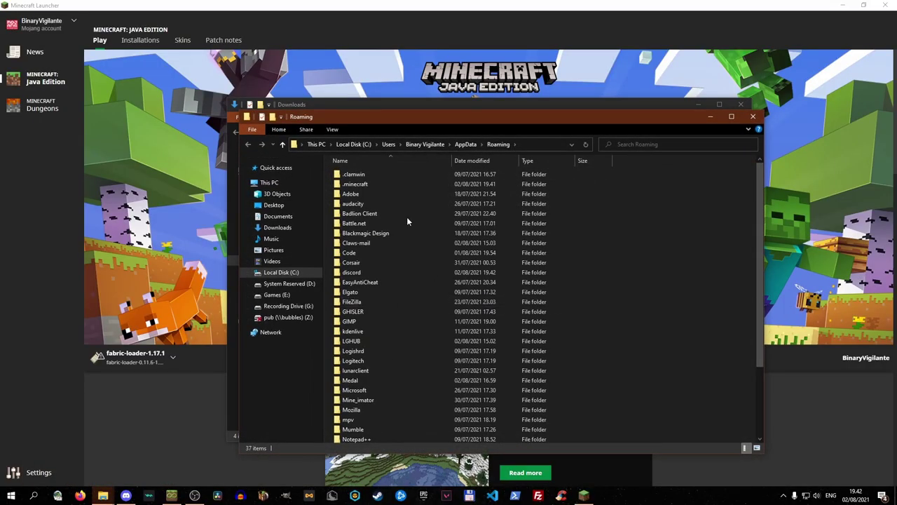
pyautogui.doubleClick(354, 185)
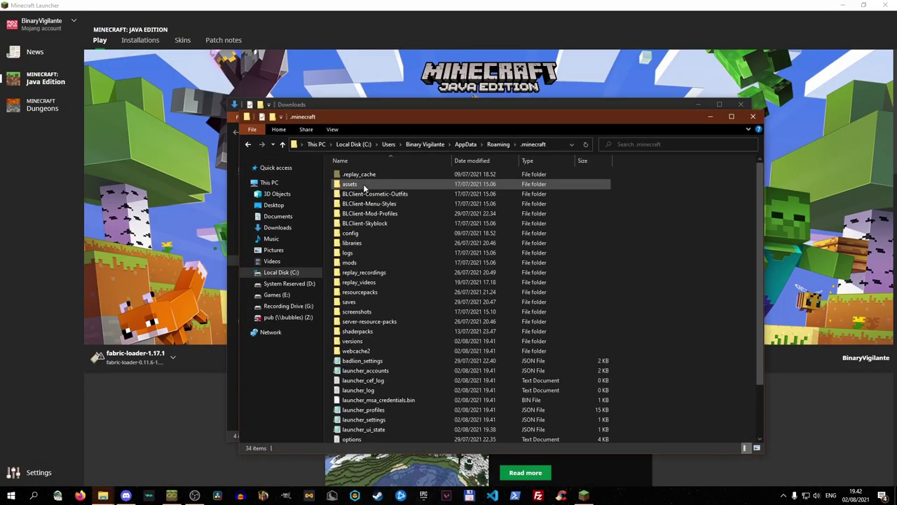
pyautogui.doubleClick(364, 262)
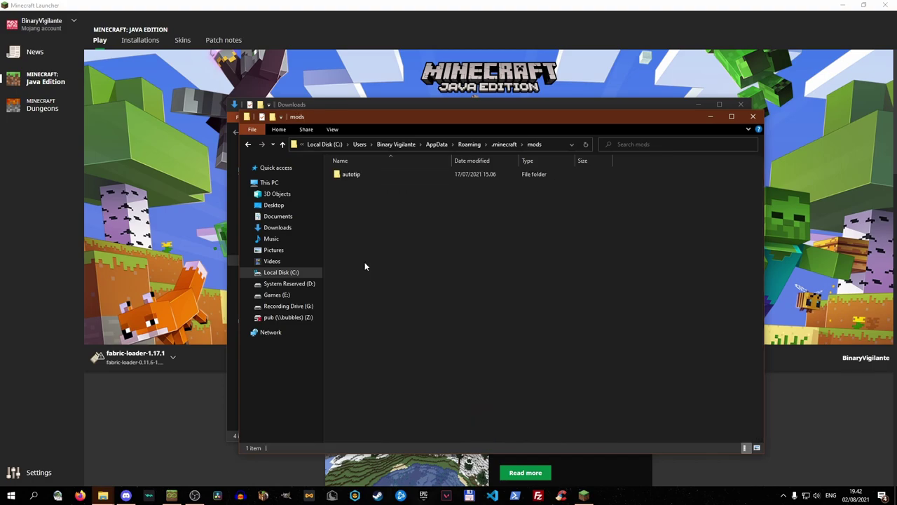
pyautogui.moveTo(413, 117); pyautogui.dragTo(325, 180)
pyautogui.moveTo(420, 105); pyautogui.dragTo(544, 50)
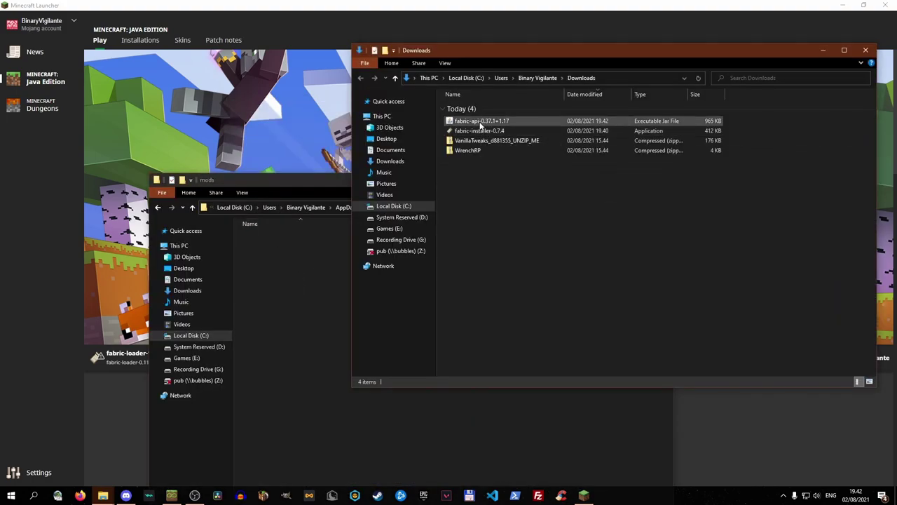
pyautogui.moveTo(482, 121); pyautogui.dragTo(290, 321)
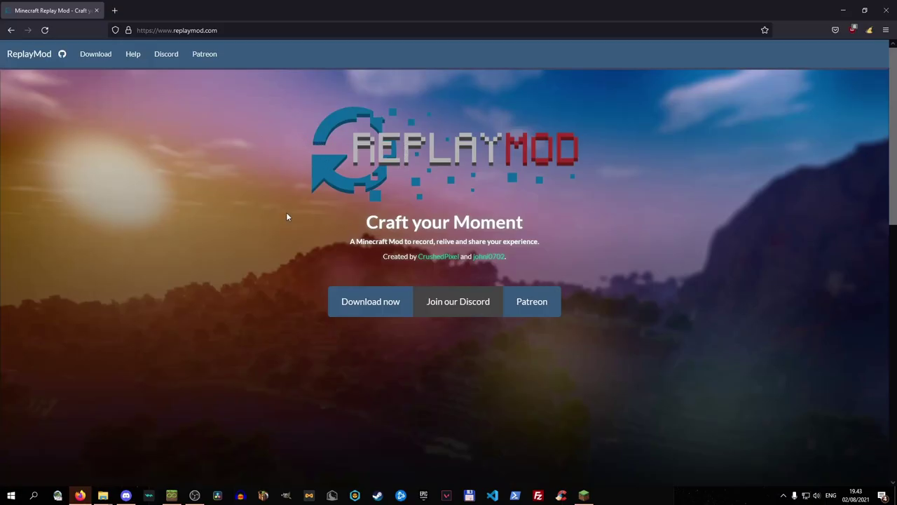
# Download ReplayMod 2.6.0 for 1.17.1, drag the jar into mods, and close that window
pyautogui.click(366, 302)
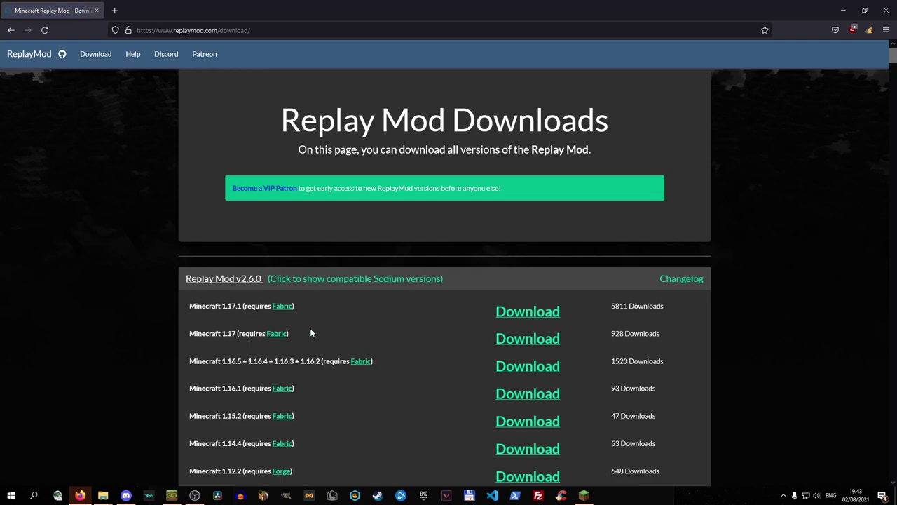
pyautogui.click(529, 313)
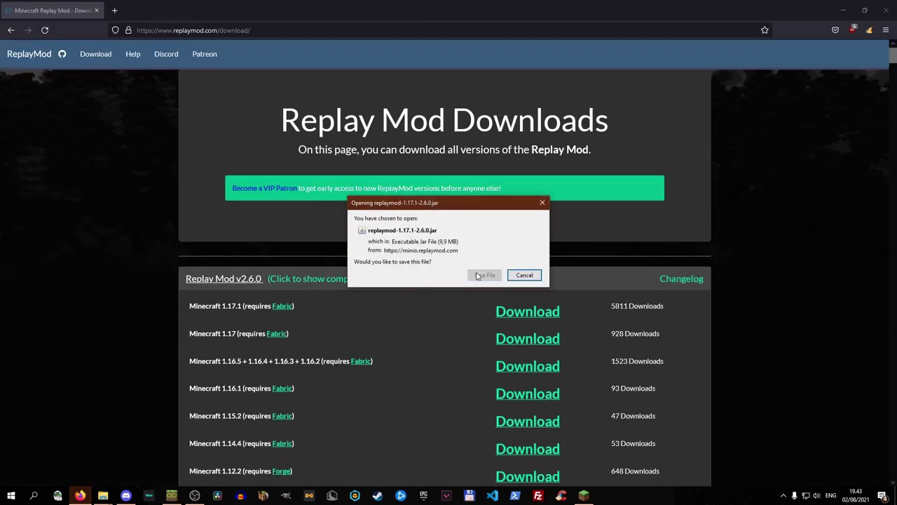
pyautogui.click(484, 275)
pyautogui.click(539, 368)
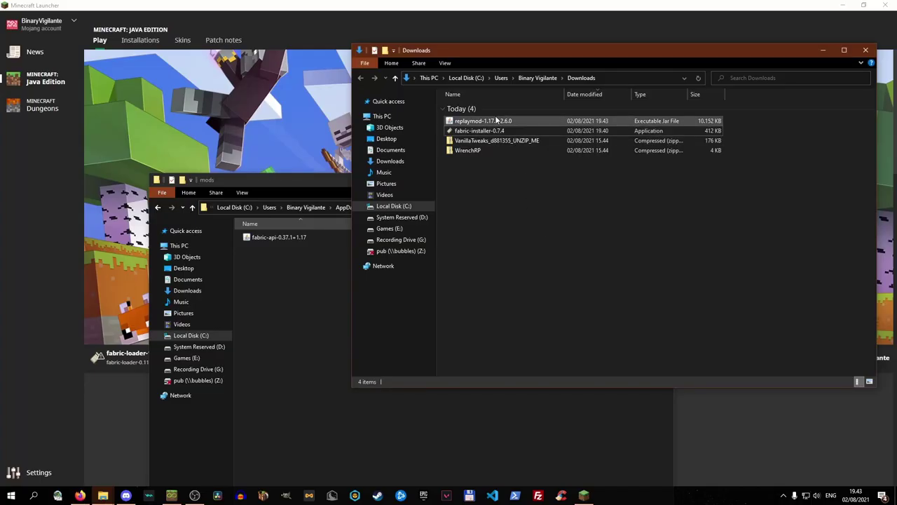
pyautogui.moveTo(496, 120); pyautogui.dragTo(293, 336)
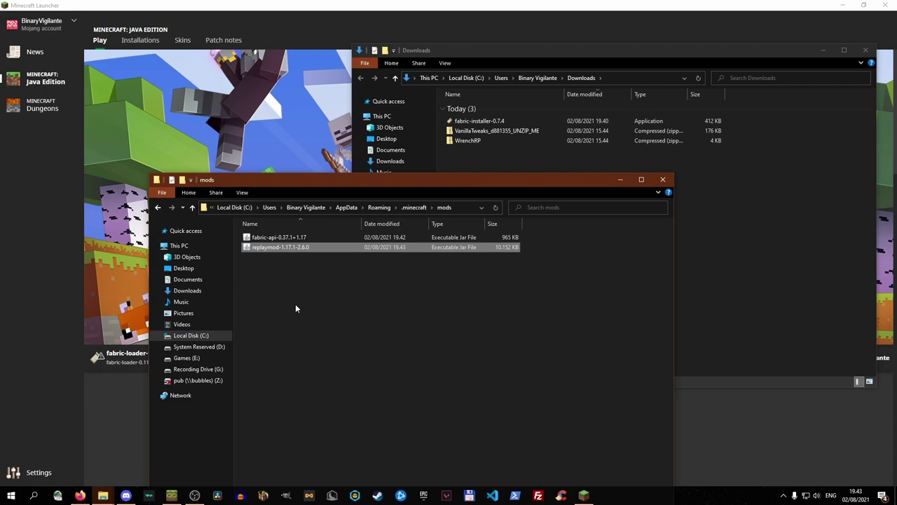
pyautogui.click(663, 180)
# Close the Downloads window and launch the game with the fabric-loader-1.17.1 installation
pyautogui.click(866, 49)
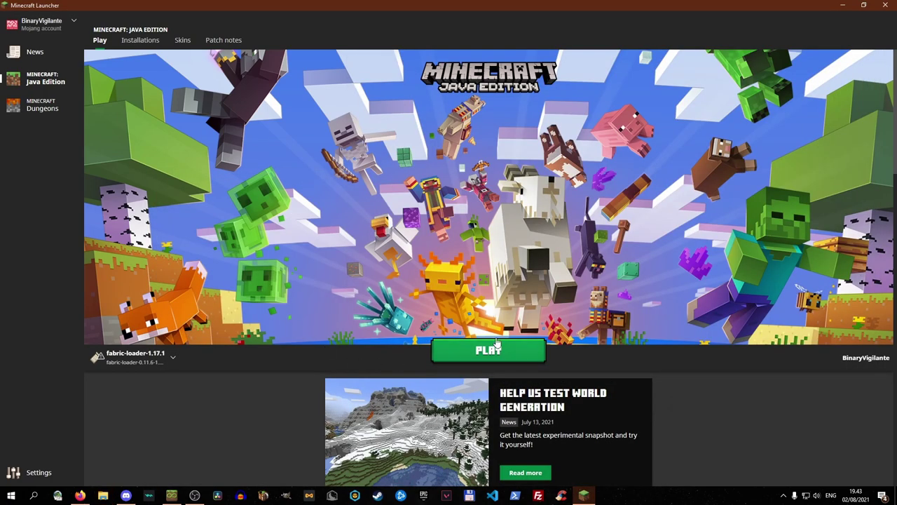
pyautogui.moveTo(144, 356)
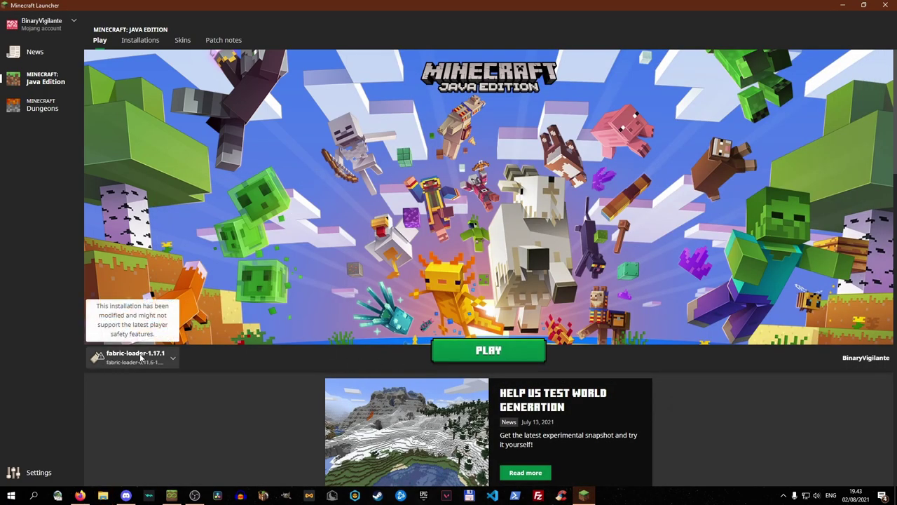
pyautogui.click(488, 350)
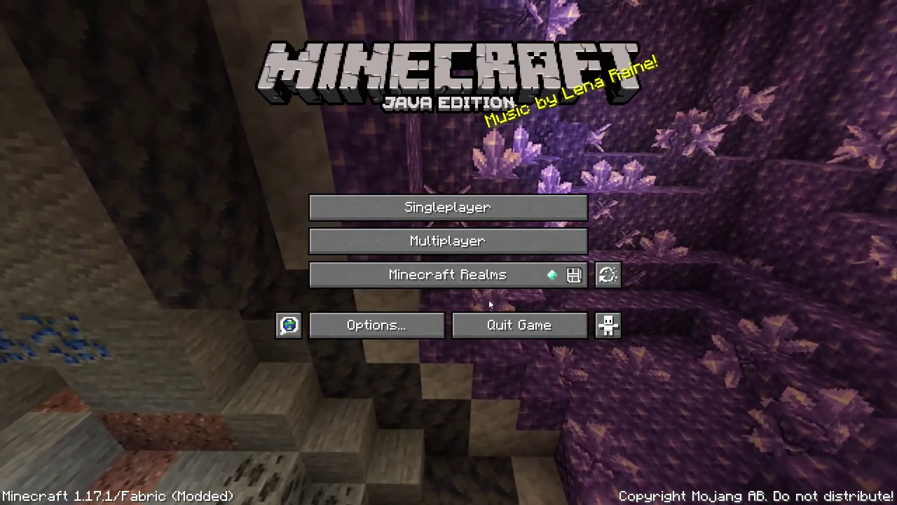
# Find the Replay Mod key bindings in Options > Controls, then return to the title menu
pyautogui.click(396, 323)
pyautogui.click(513, 193)
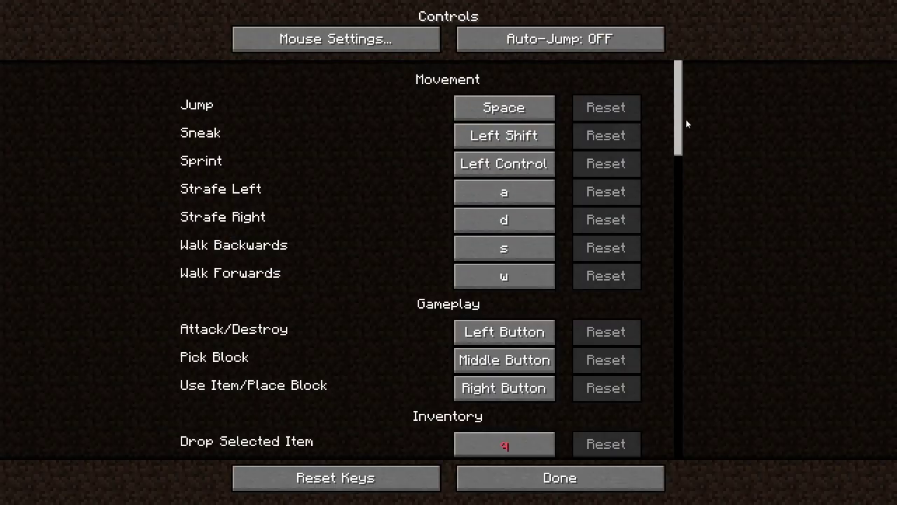
pyautogui.moveTo(686, 119); pyautogui.dragTo(666, 379)
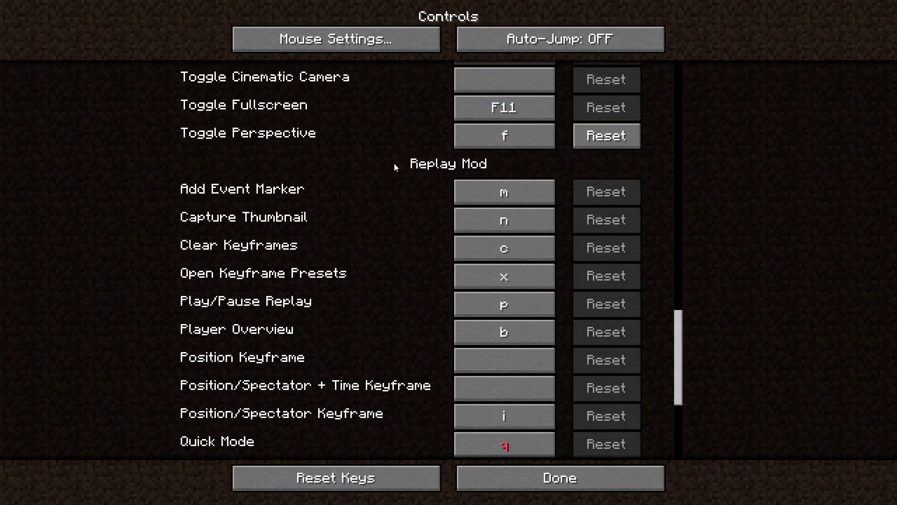
pyautogui.scroll(-8, 492, 357)
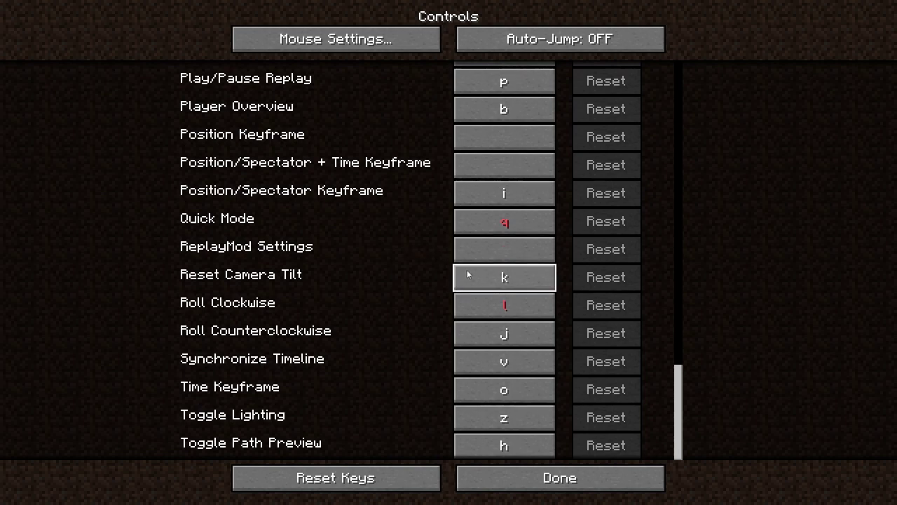
pyautogui.click(505, 478)
pyautogui.click(480, 332)
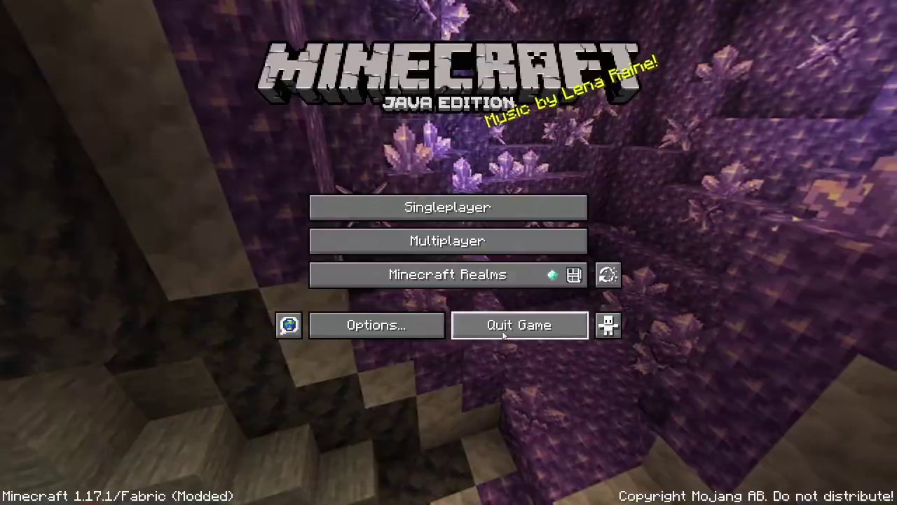
# Quit the game and create a vanilla 1.17.1 instance in MultiMC
pyautogui.click(503, 335)
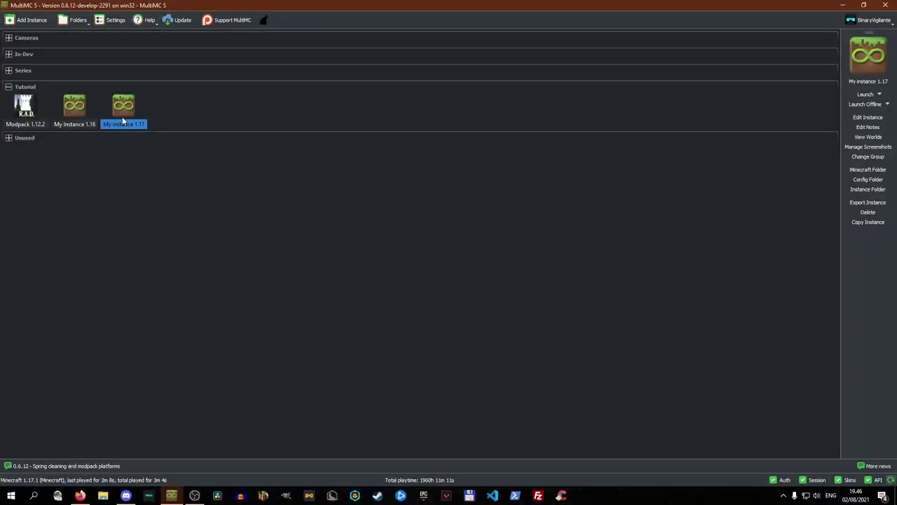
pyautogui.click(27, 22)
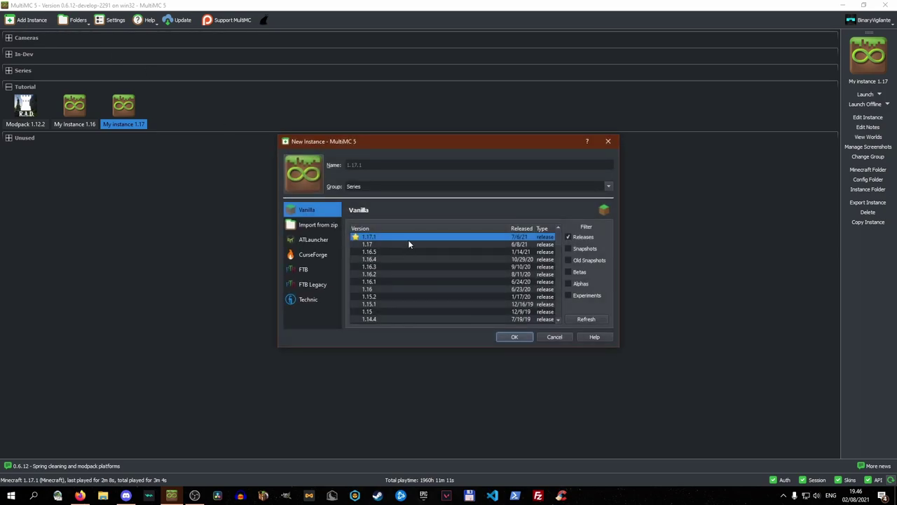
pyautogui.click(513, 337)
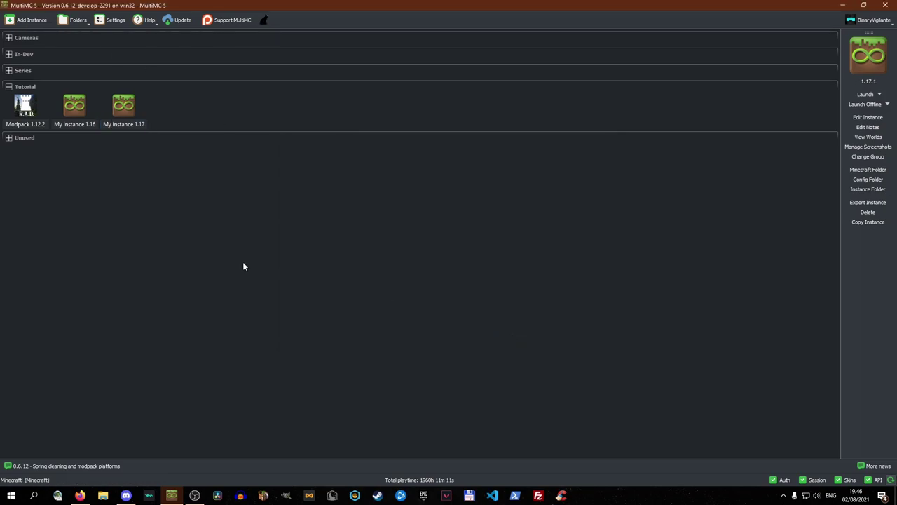
# Move the new 1.17.1 instance into the Tutorial group
pyautogui.click(868, 157)
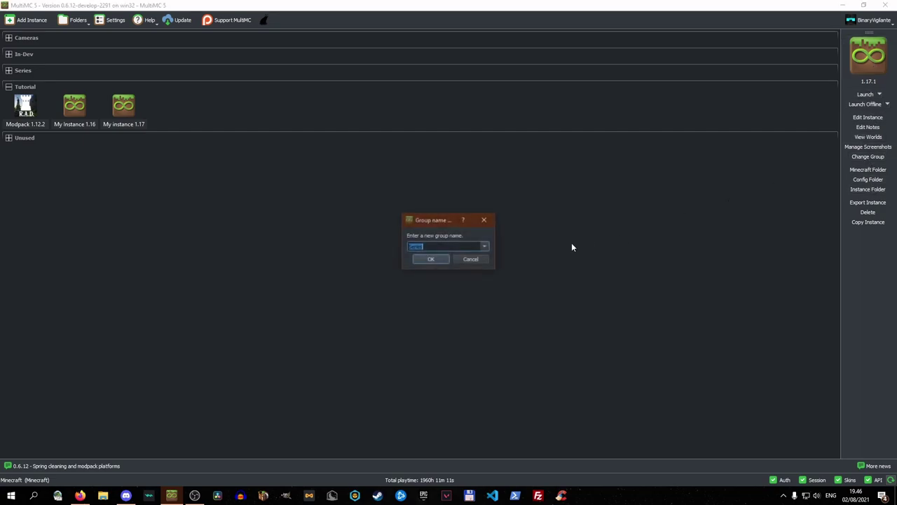
pyautogui.click(485, 248)
pyautogui.click(425, 280)
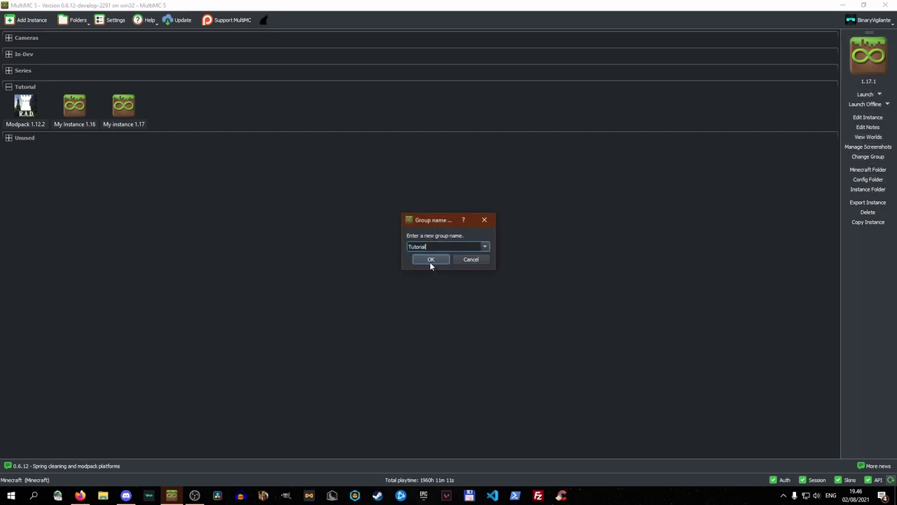
pyautogui.click(430, 259)
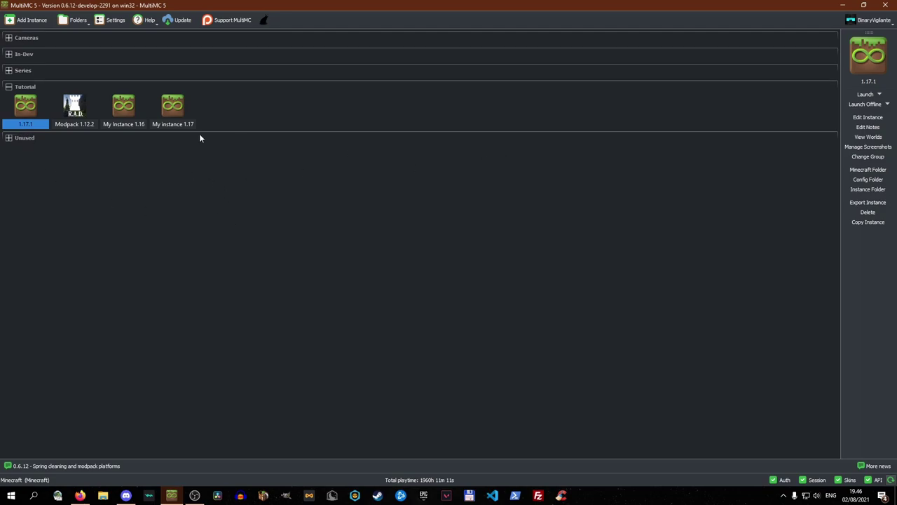
# Delete the 1.17.1 instance and select My instance 1.17
pyautogui.press('Delete')
pyautogui.click(477, 270)
pyautogui.click(122, 125)
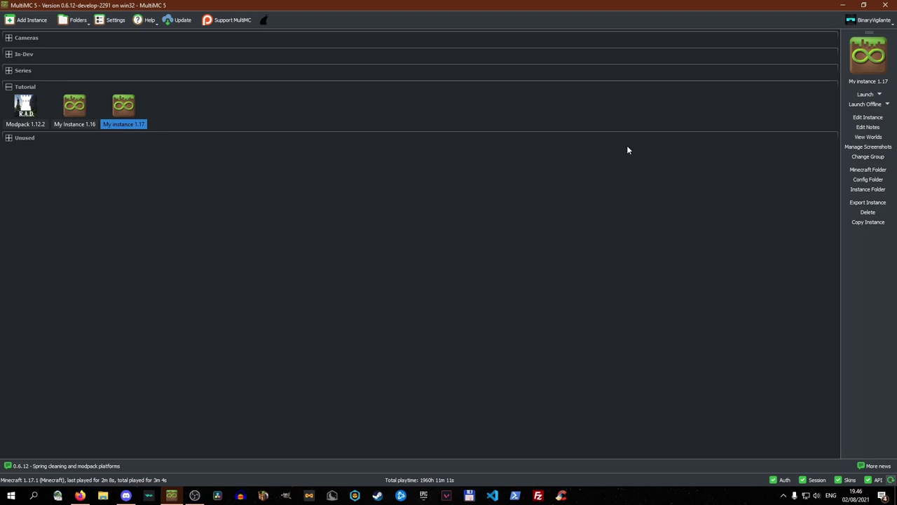
# Install Fabric Loader 0.11.6 from My instance 1.17's Version page, then close the editor
pyautogui.click(866, 118)
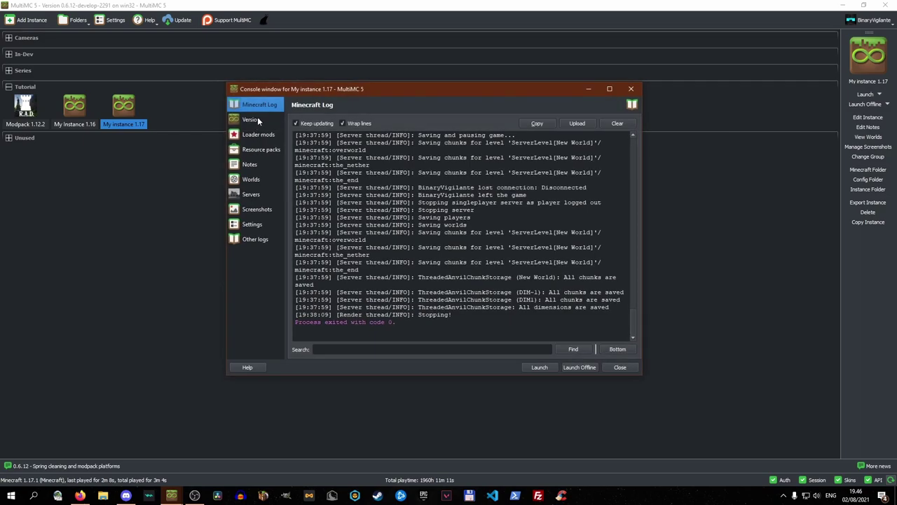
pyautogui.click(252, 120)
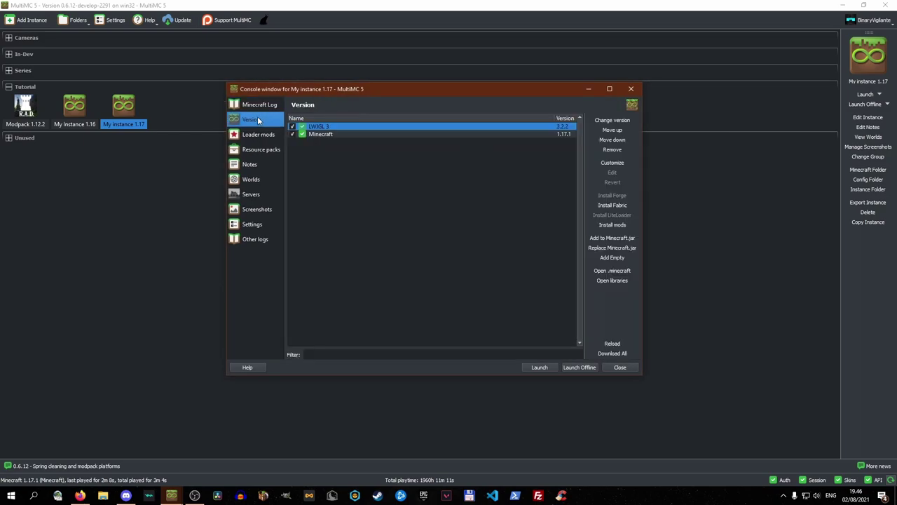
pyautogui.click(606, 206)
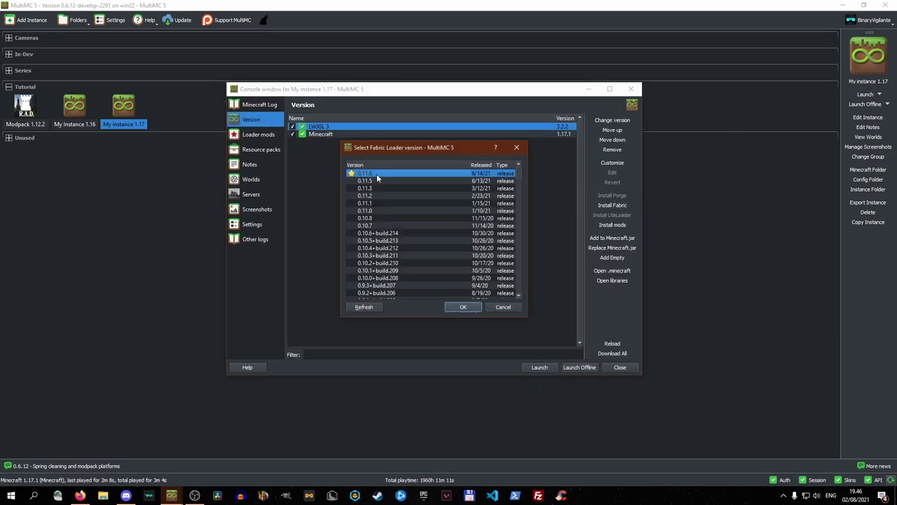
pyautogui.click(463, 307)
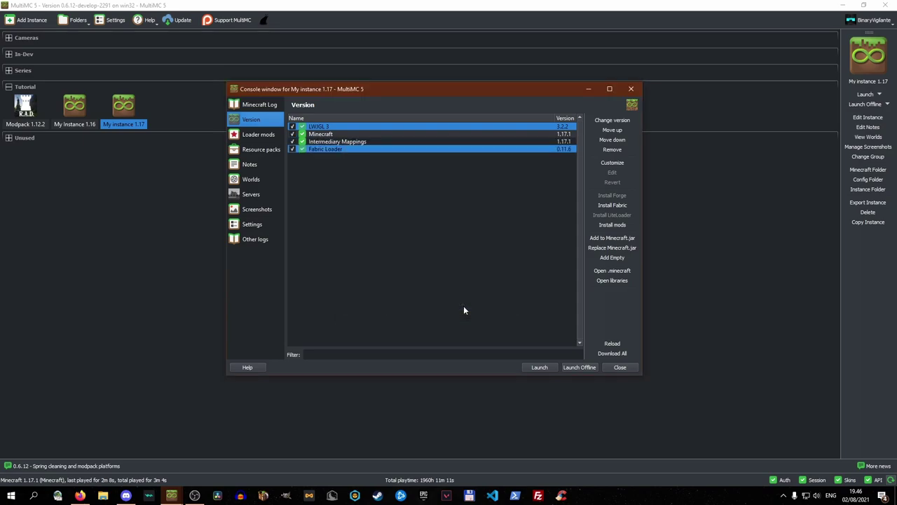
pyautogui.click(617, 367)
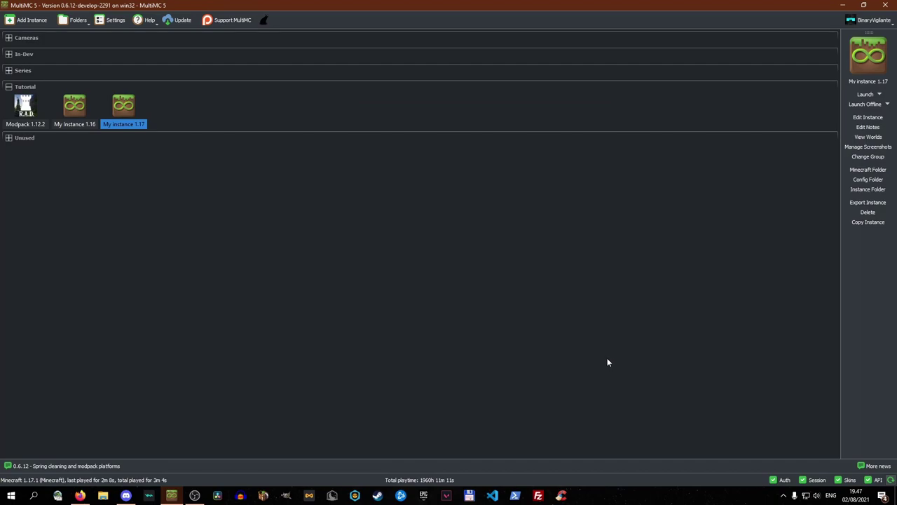
# Copy the fabric-api and replaymod jars from the Downloads folder
pyautogui.hotkey('alt', 'Tab')
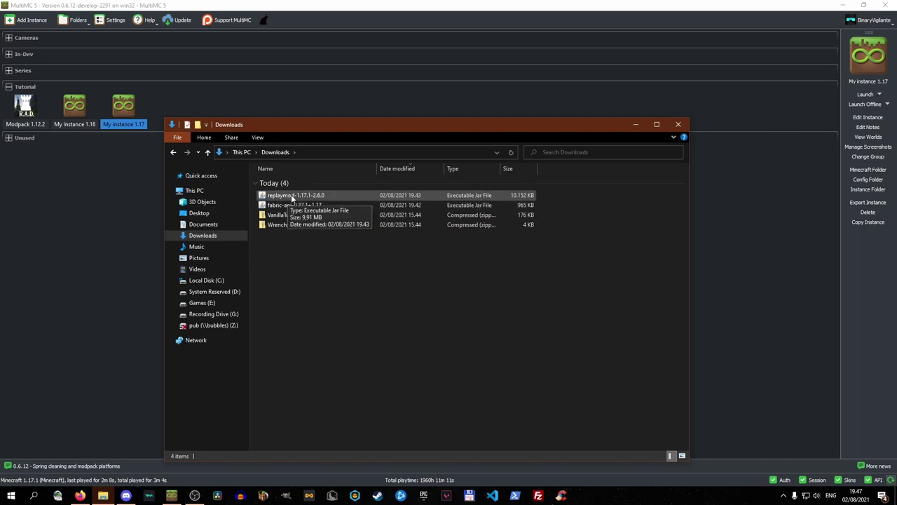
pyautogui.click(295, 208)
pyautogui.keyDown('shift'); pyautogui.click(301, 195); pyautogui.keyUp('shift')
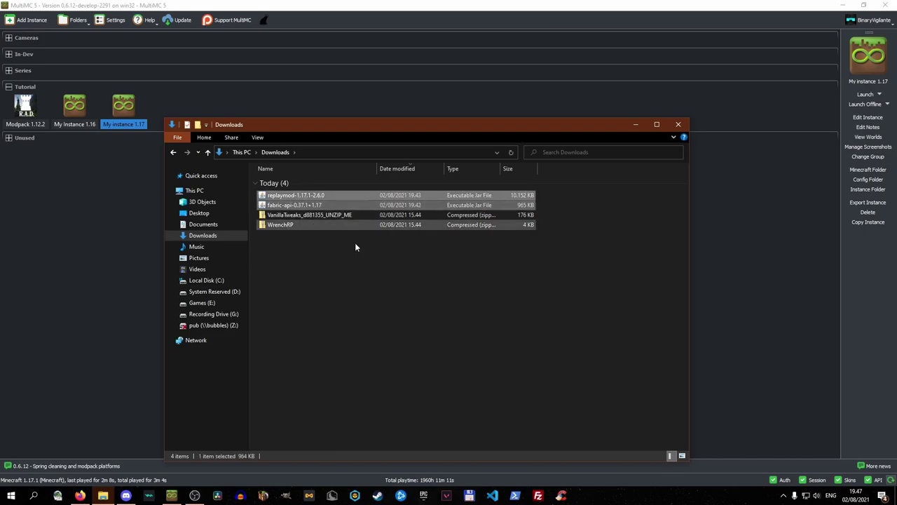
pyautogui.rightClick(320, 208)
pyautogui.click(350, 323)
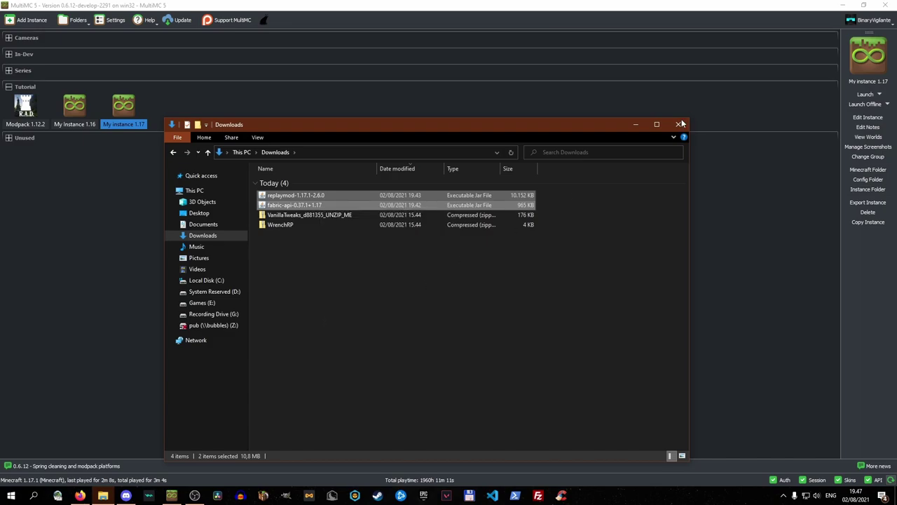
pyautogui.click(677, 124)
# Paste both jars into the mods folder of My instance 1.17
pyautogui.click(868, 171)
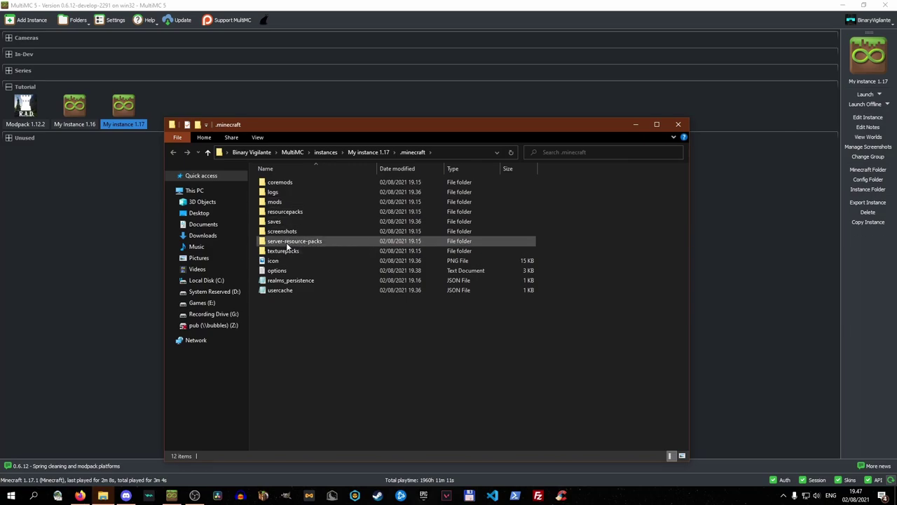
pyautogui.doubleClick(286, 201)
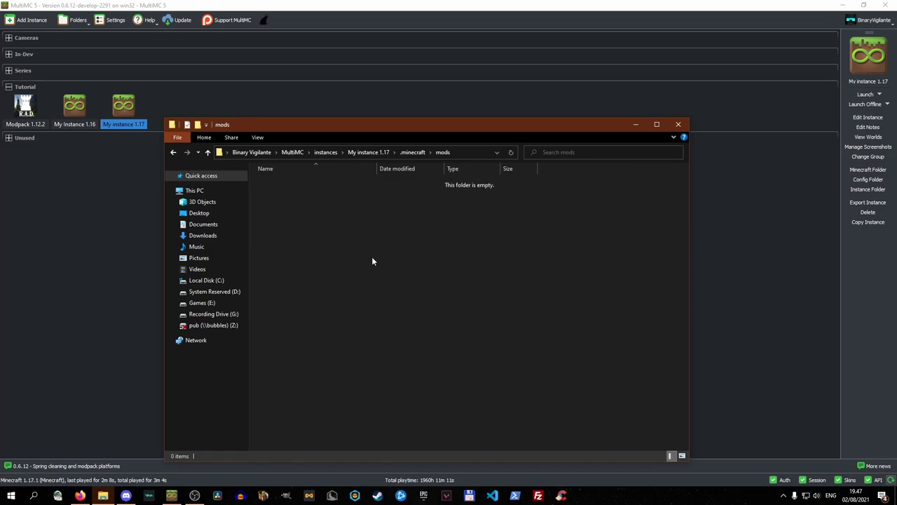
pyautogui.rightClick(328, 248)
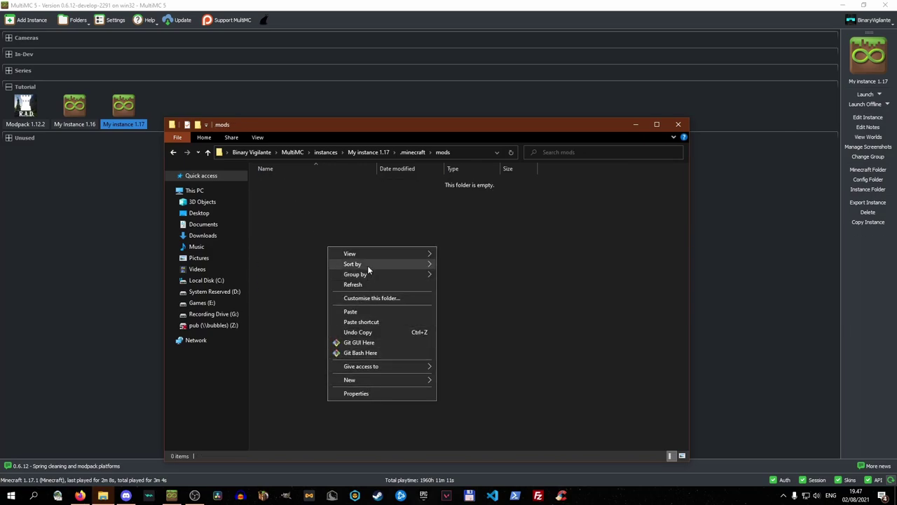
pyautogui.click(374, 309)
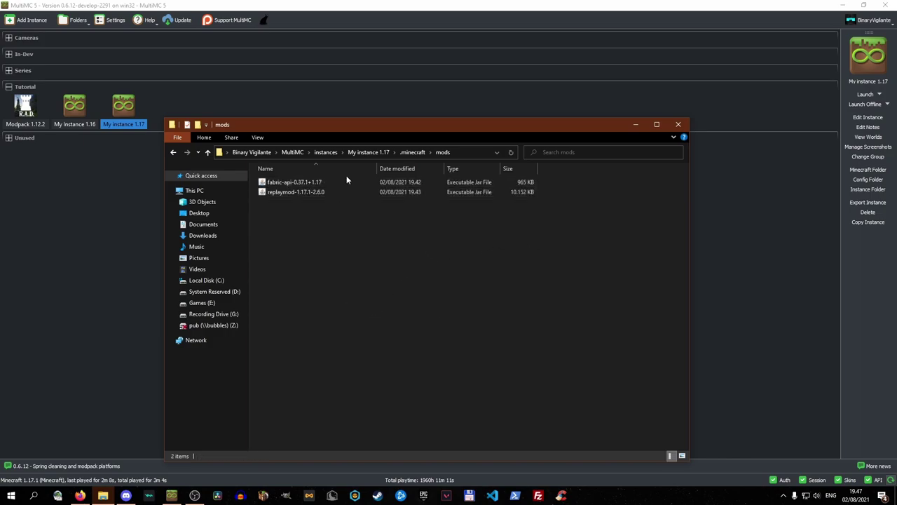
# Launch My instance 1.17 from MultiMC and review the Replay Mod key bindings under Options > Controls
pyautogui.click(677, 129)
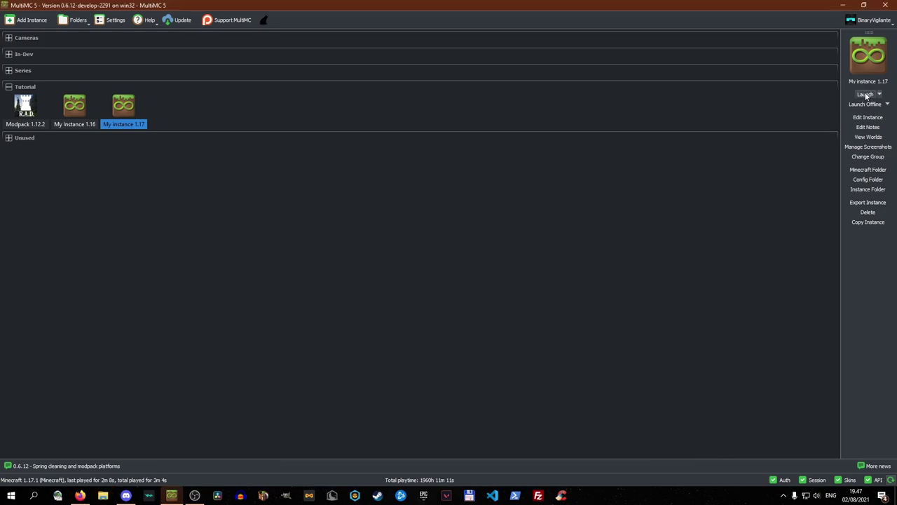
pyautogui.click(866, 94)
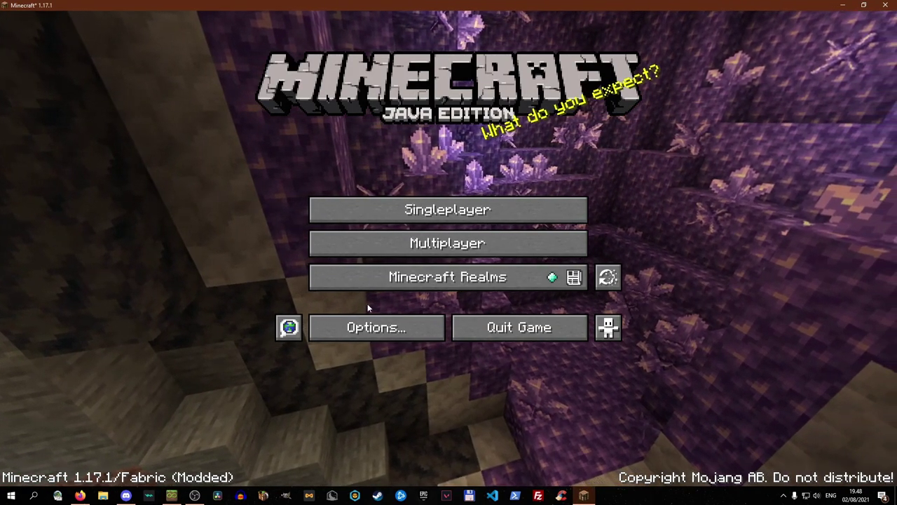
pyautogui.click(368, 328)
pyautogui.click(561, 202)
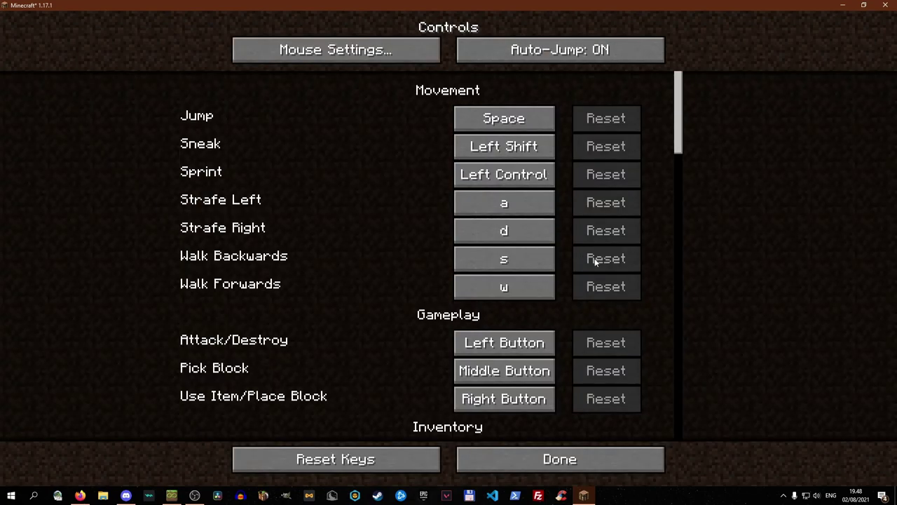
pyautogui.scroll(-15, 594, 258)
pyautogui.scroll(5, 595, 258)
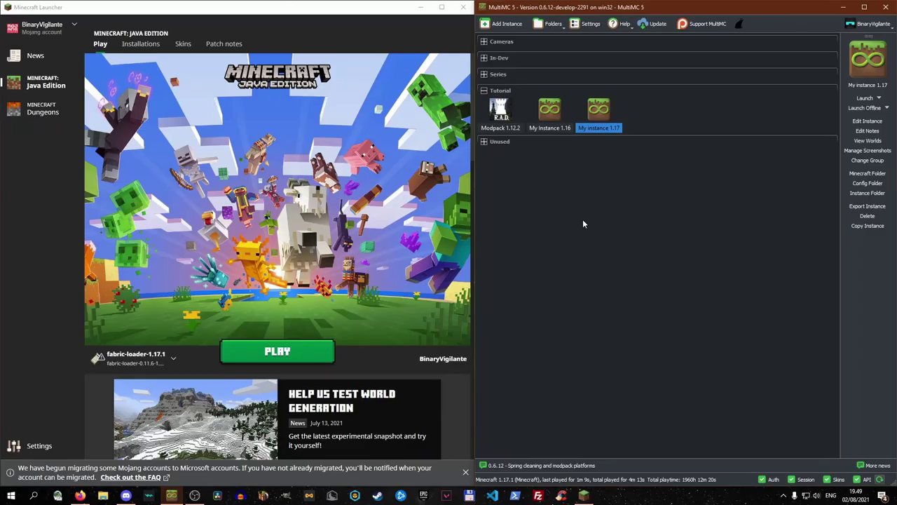
pyautogui.click(288, 22)
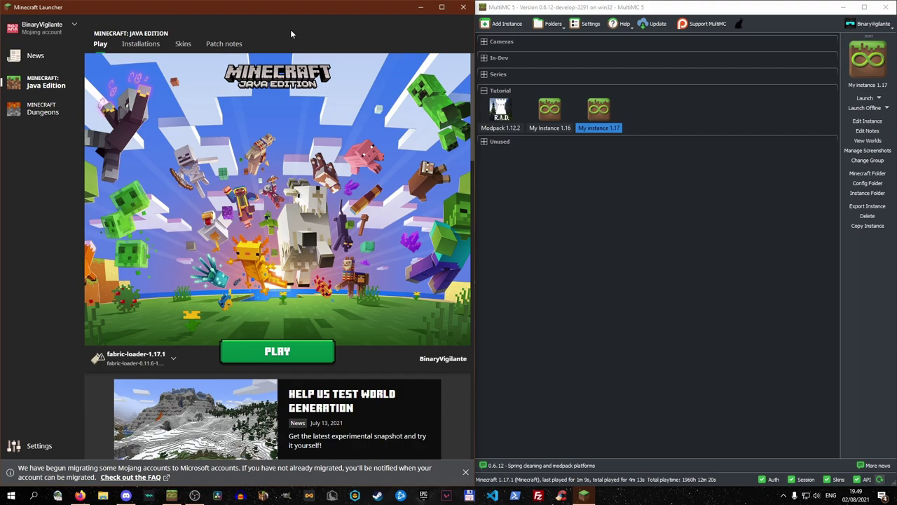
pyautogui.click(657, 235)
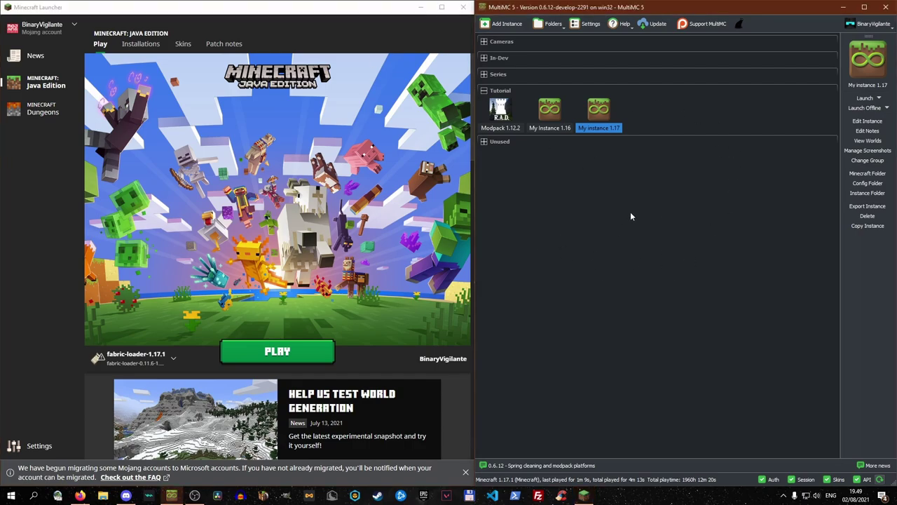